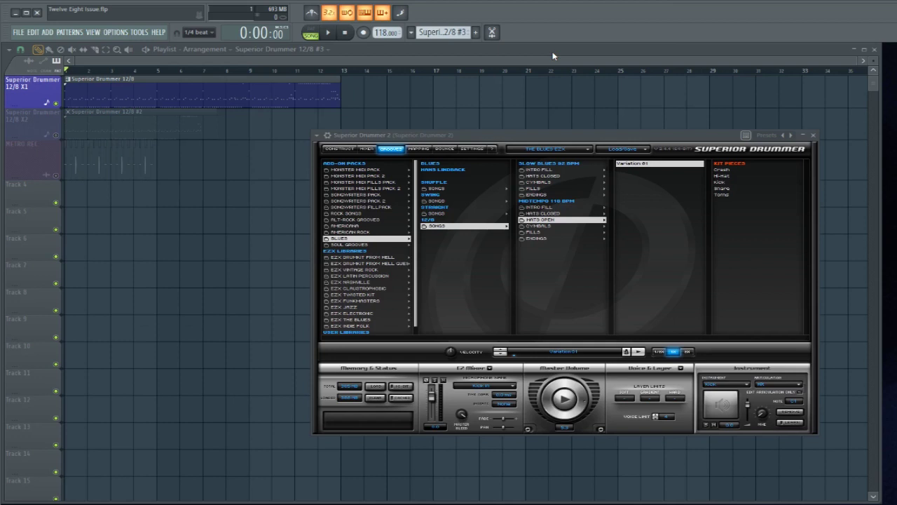
Move the Superior Drummer window aside and confirm the 12/8, 96 PPQ project time settings
{"action": "left_click_drag", "start_coordinate": [561, 135], "coordinate": [533, 129]}
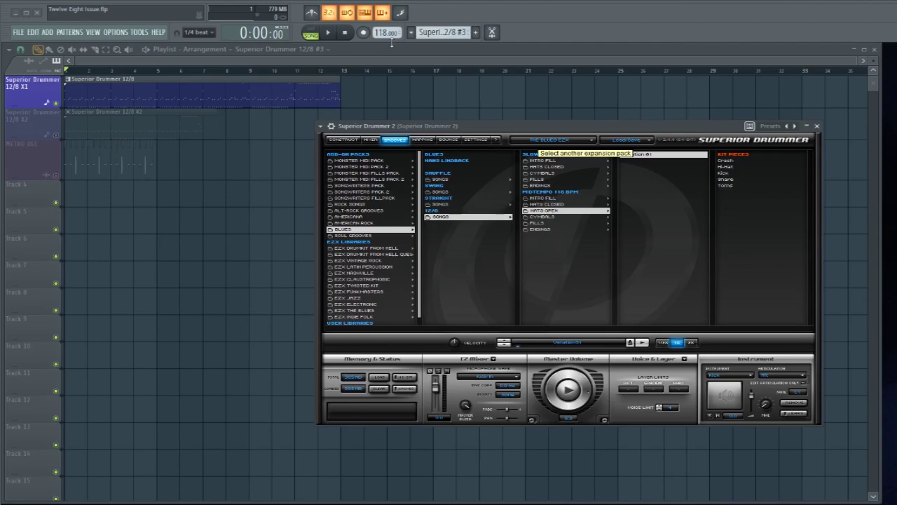
{"action": "key", "text": "F11"}
{"action": "left_click", "coordinate": [487, 120]}
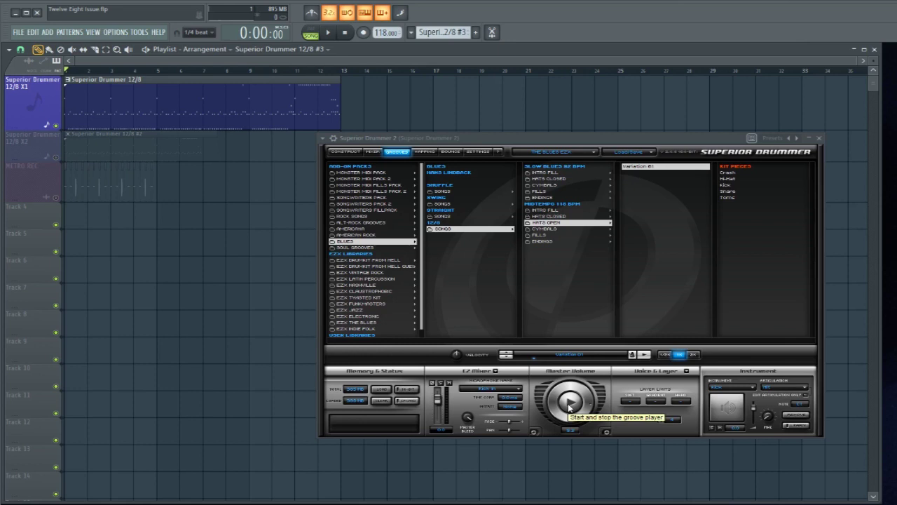
Preview the 12/8 blues groove, play the song briefly, then enlarge the 12/8 X2 track row
{"action": "left_click", "coordinate": [569, 404]}
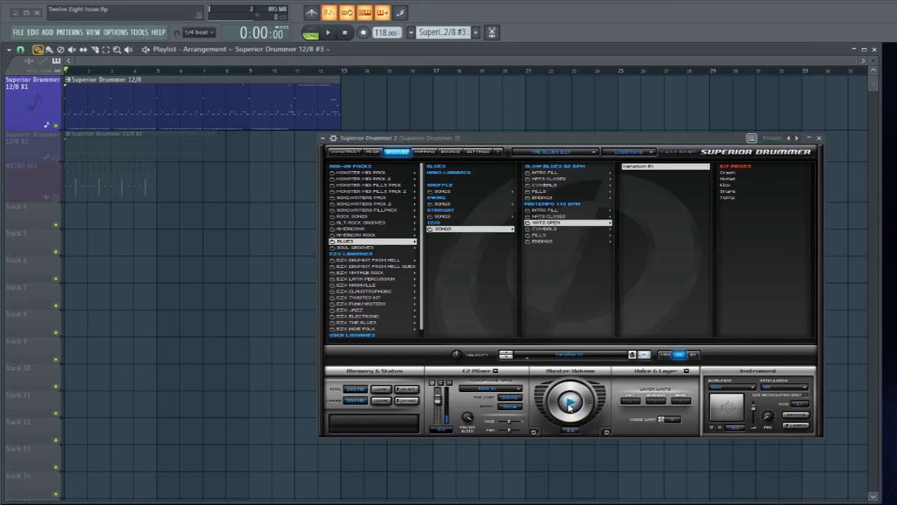
{"action": "left_click", "coordinate": [570, 403]}
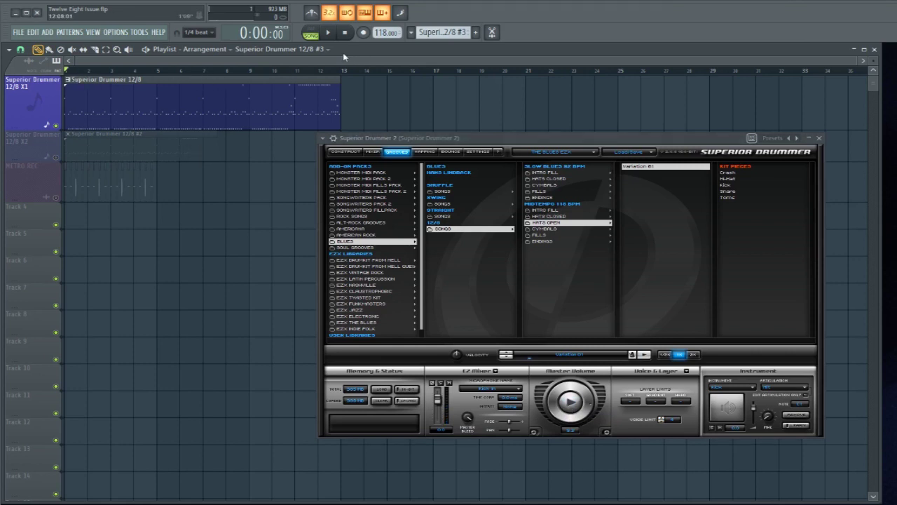
{"action": "key", "text": "space"}
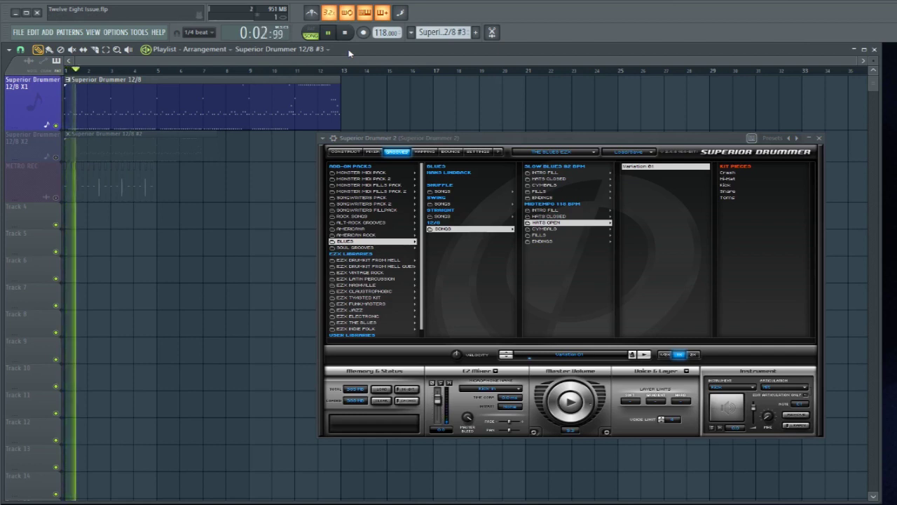
{"action": "key", "text": "space"}
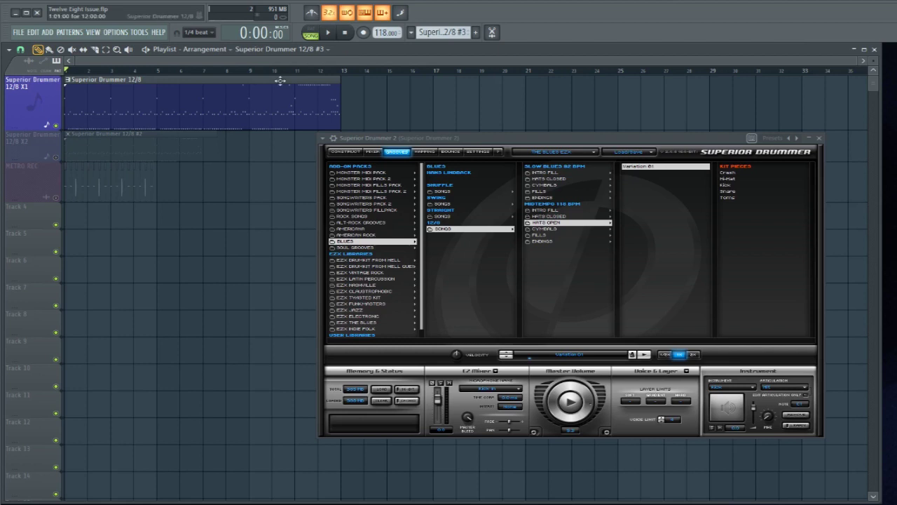
{"action": "left_click_drag", "start_coordinate": [35, 160], "coordinate": [30, 178]}
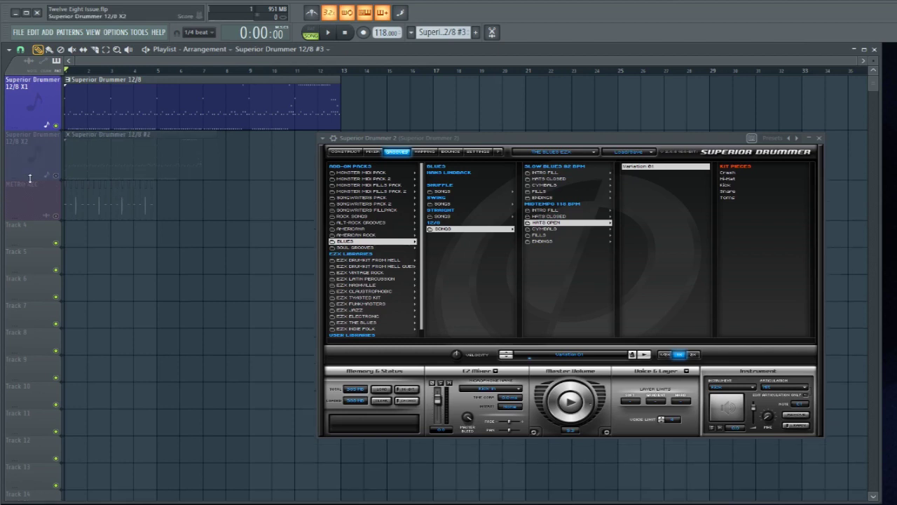
Select the 12/8 X2 track, switch its groove to 2x speed, and preview it
{"action": "left_click", "coordinate": [492, 141]}
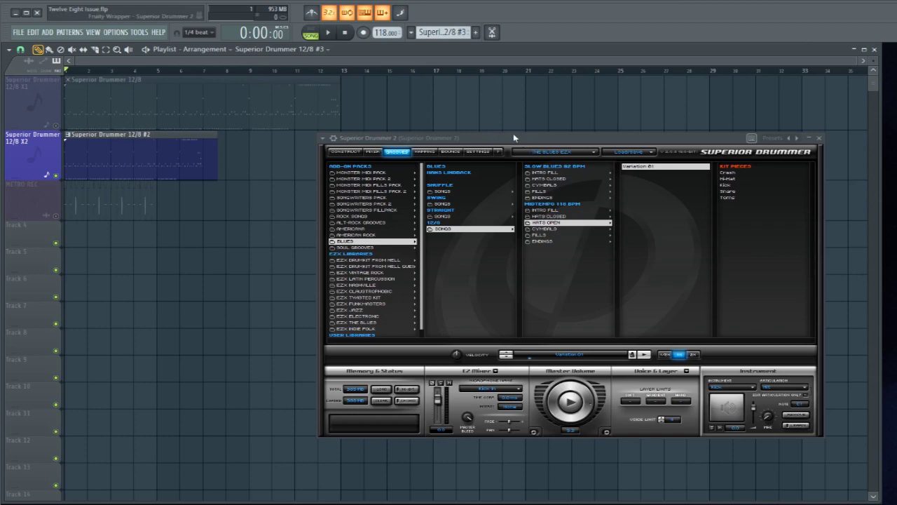
{"action": "left_click_drag", "start_coordinate": [513, 140], "coordinate": [511, 139]}
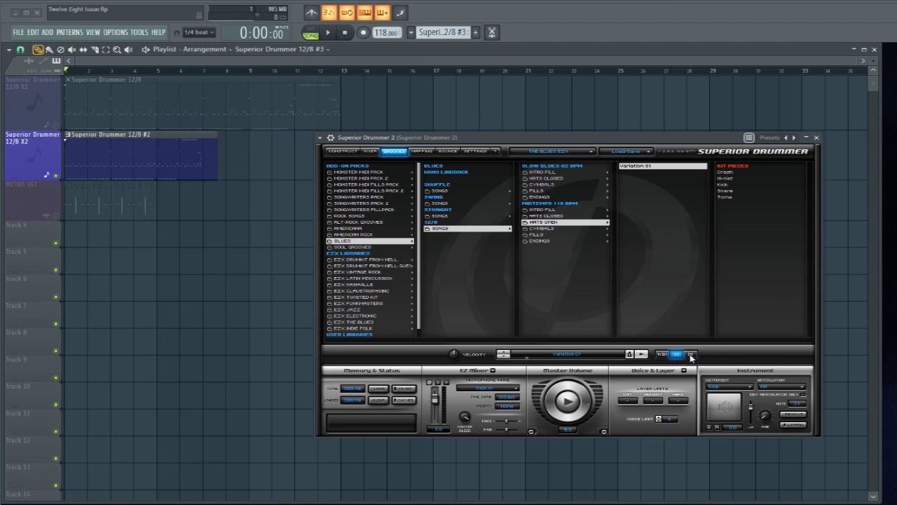
{"action": "left_click", "coordinate": [691, 354]}
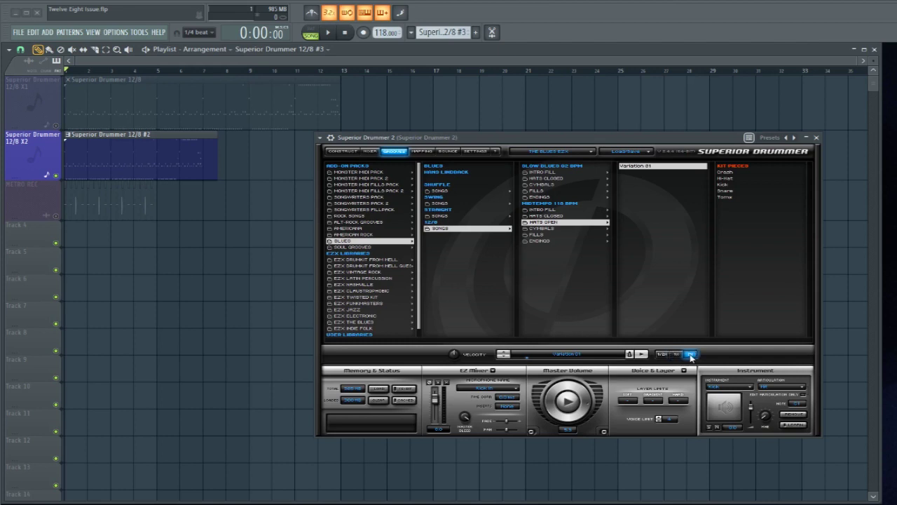
{"action": "left_click", "coordinate": [567, 401]}
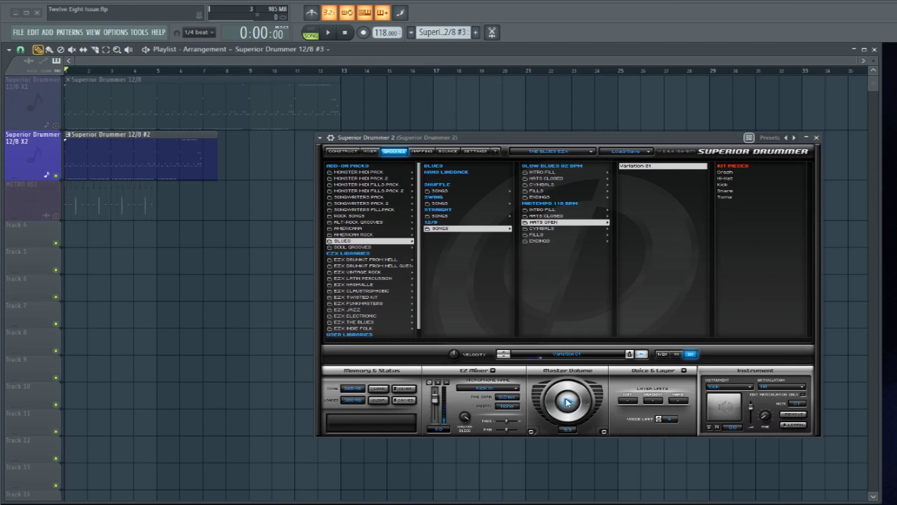
{"action": "left_click", "coordinate": [567, 401]}
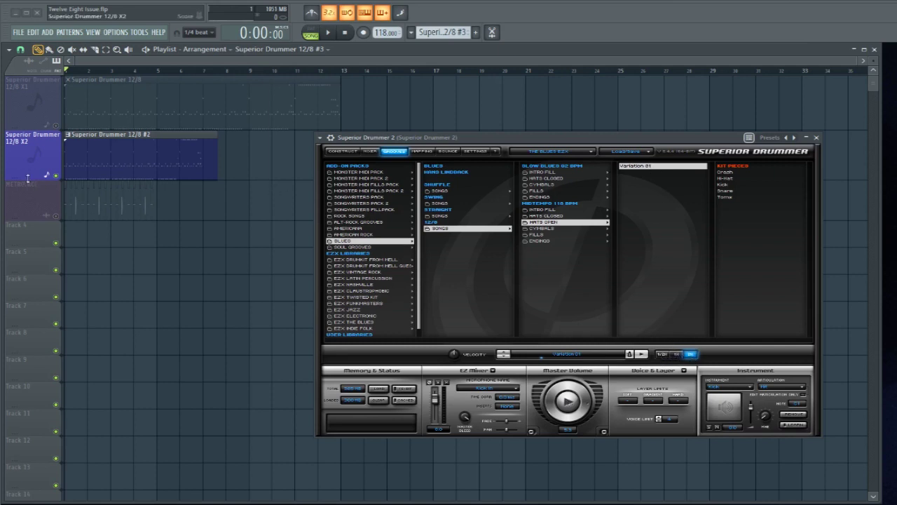
Enlarge the 12/8 X2 track and play the song briefly with the double-speed groove
{"action": "left_click_drag", "start_coordinate": [105, 180], "coordinate": [133, 202]}
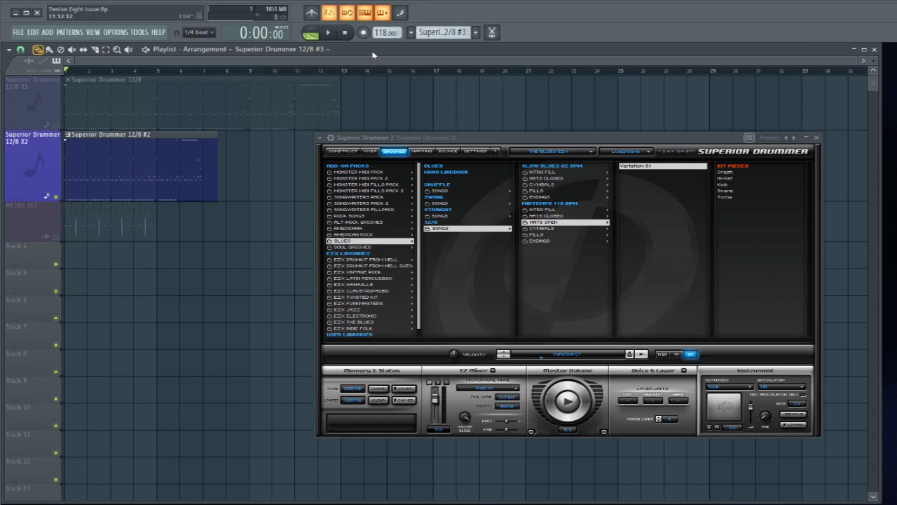
{"action": "key", "text": "space"}
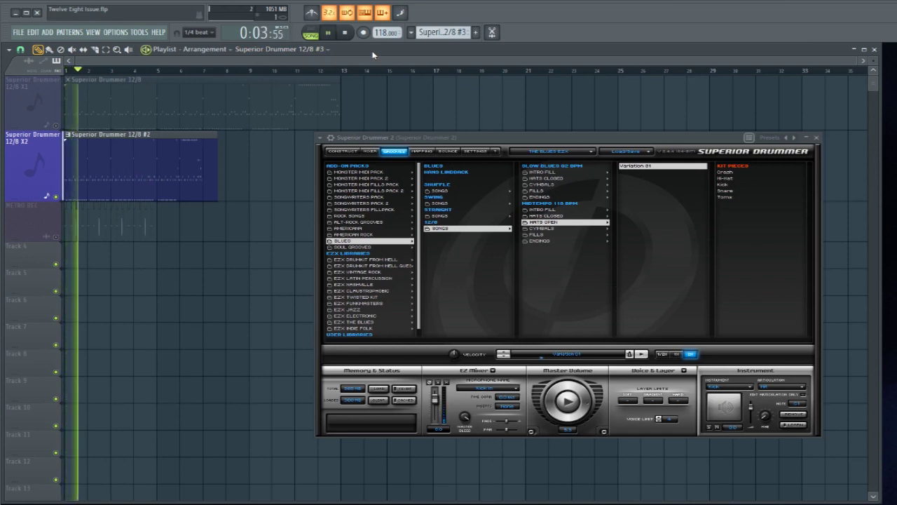
{"action": "key", "text": "space"}
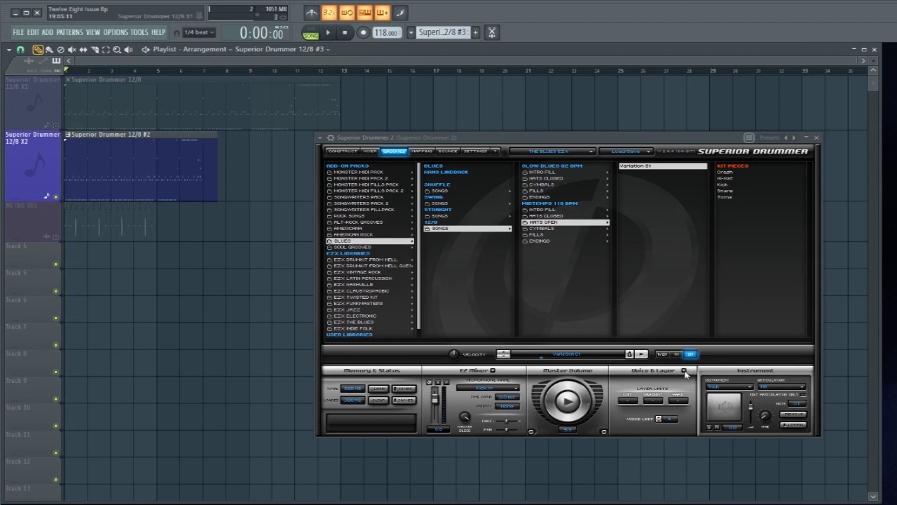
Switch the groove back to normal speed, preview it, and play the song again
{"action": "left_click", "coordinate": [675, 354]}
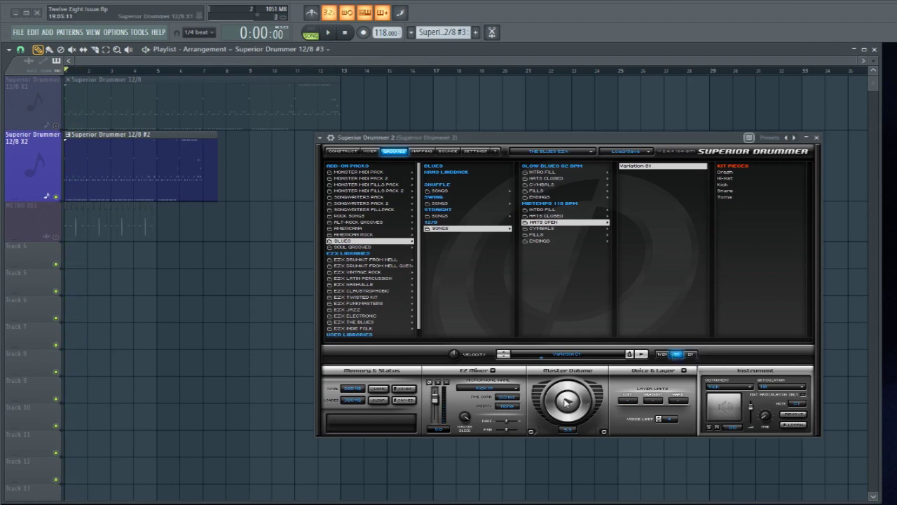
{"action": "left_click", "coordinate": [567, 402]}
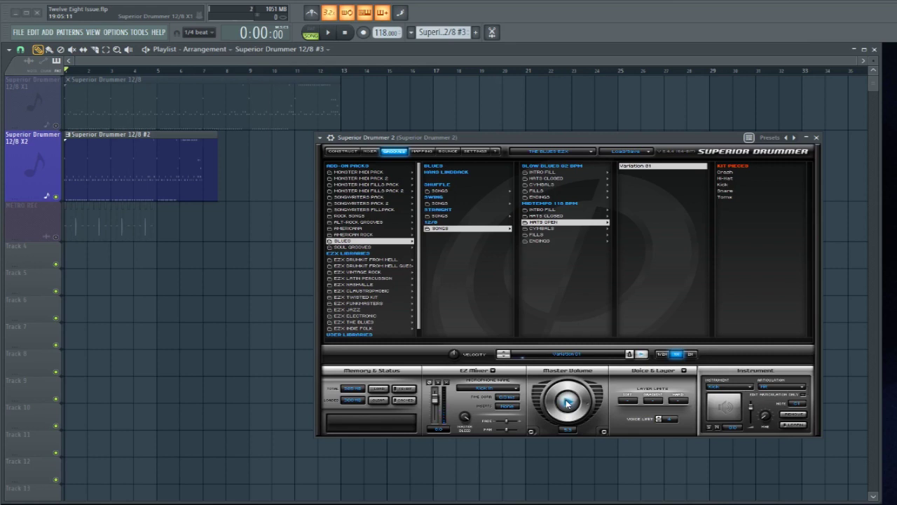
{"action": "left_click", "coordinate": [567, 401]}
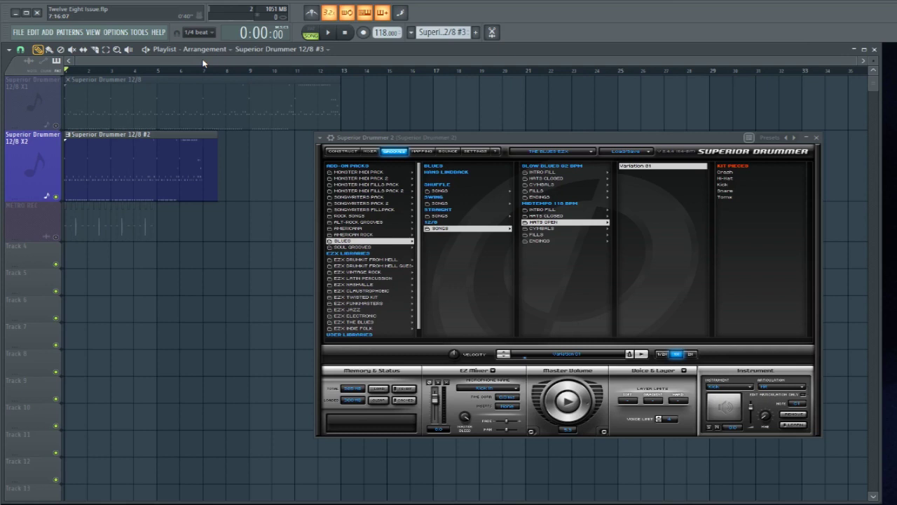
{"action": "key", "text": "space"}
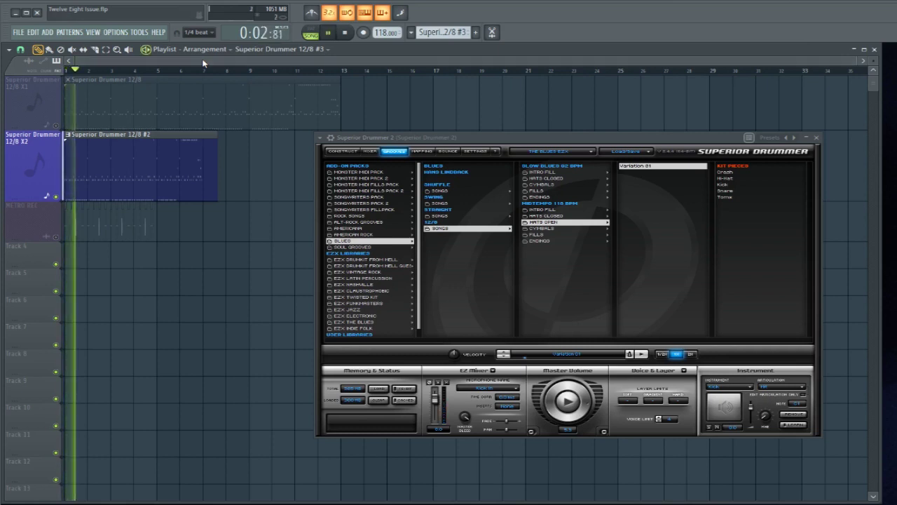
{"action": "key", "text": "space"}
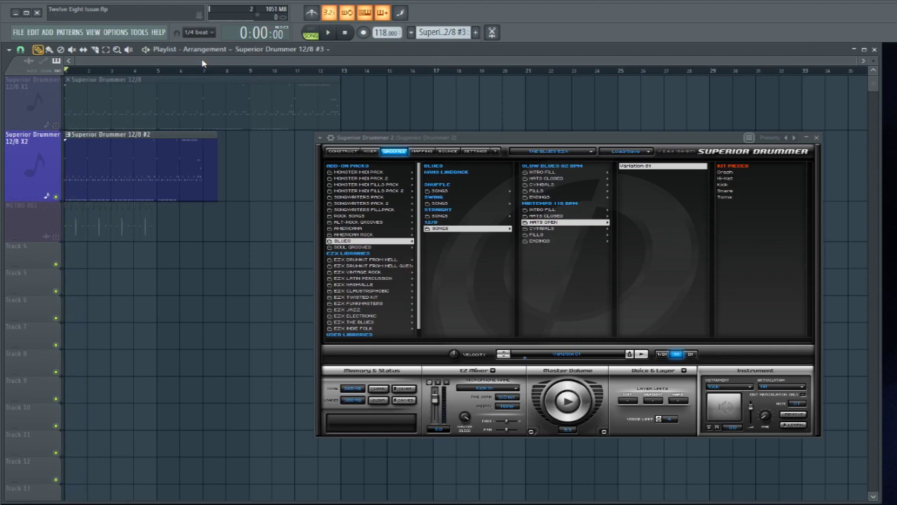
Slice the 12/8 #2 clip at bar 7, delete the leftover piece, and scroll back to the start
{"action": "left_click_drag", "start_coordinate": [512, 138], "coordinate": [538, 144]}
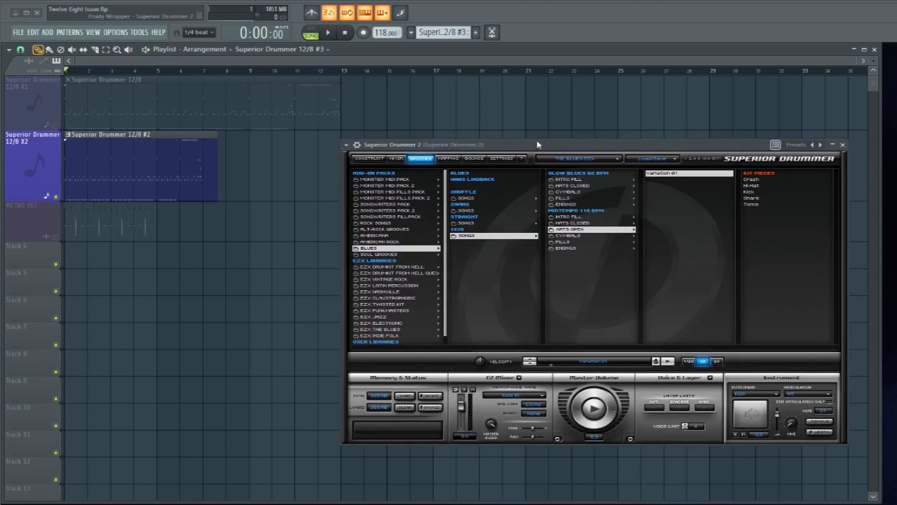
{"action": "scroll", "coordinate": [277, 194], "scroll_direction": "up", "scroll_amount": 2}
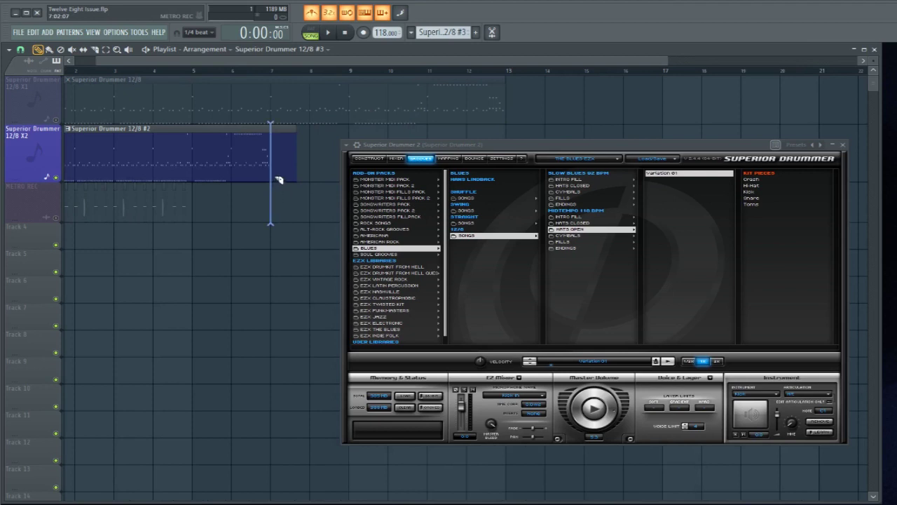
{"action": "left_click", "coordinate": [278, 180]}
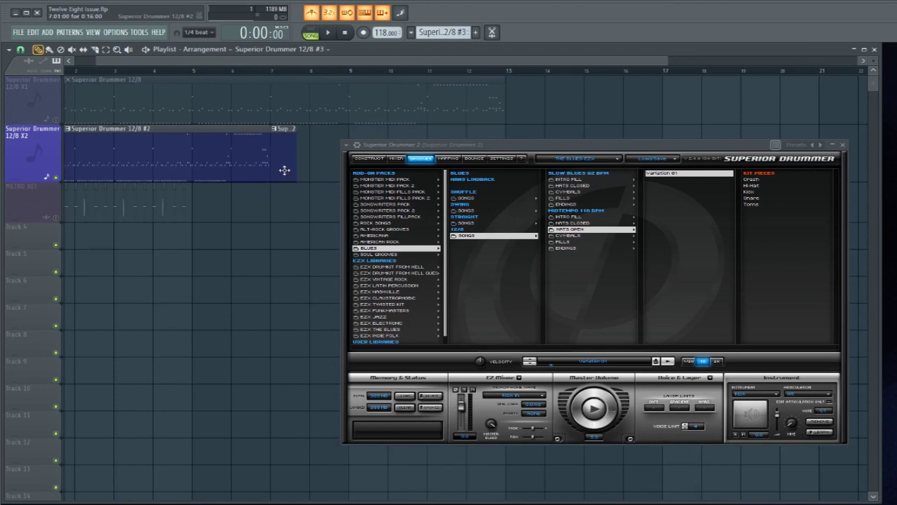
{"action": "right_click", "coordinate": [285, 172]}
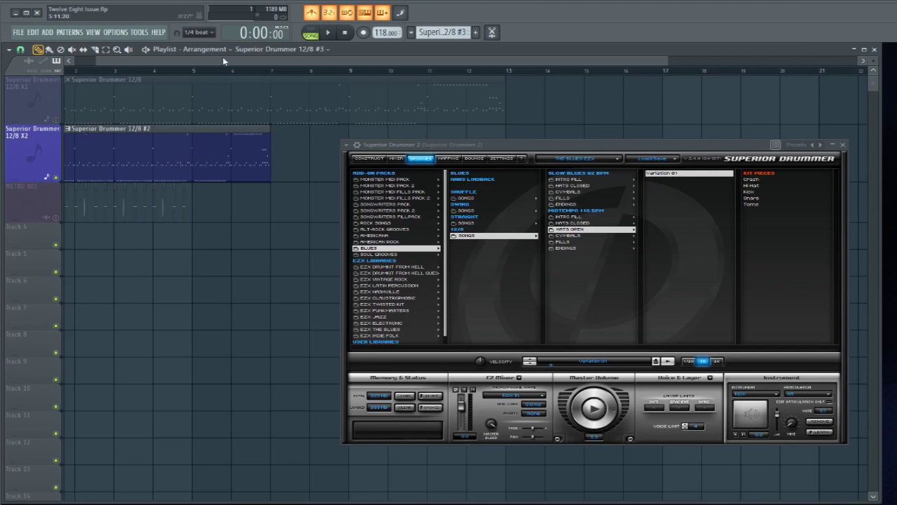
{"action": "left_click_drag", "start_coordinate": [223, 61], "coordinate": [170, 62]}
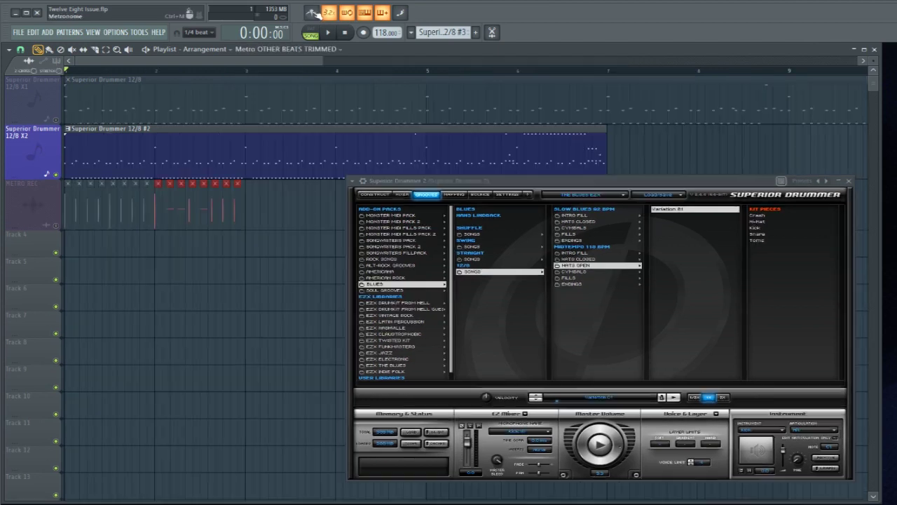
Toggle the built-in metronome, close Superior Drummer, and play the trimmed arrangement once
{"action": "left_click", "coordinate": [312, 13]}
{"action": "left_click", "coordinate": [849, 181]}
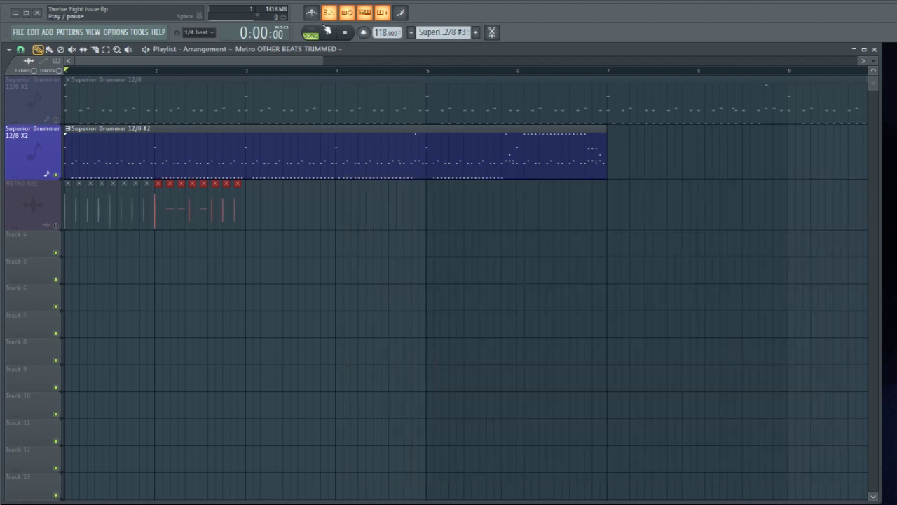
{"action": "key", "text": "space"}
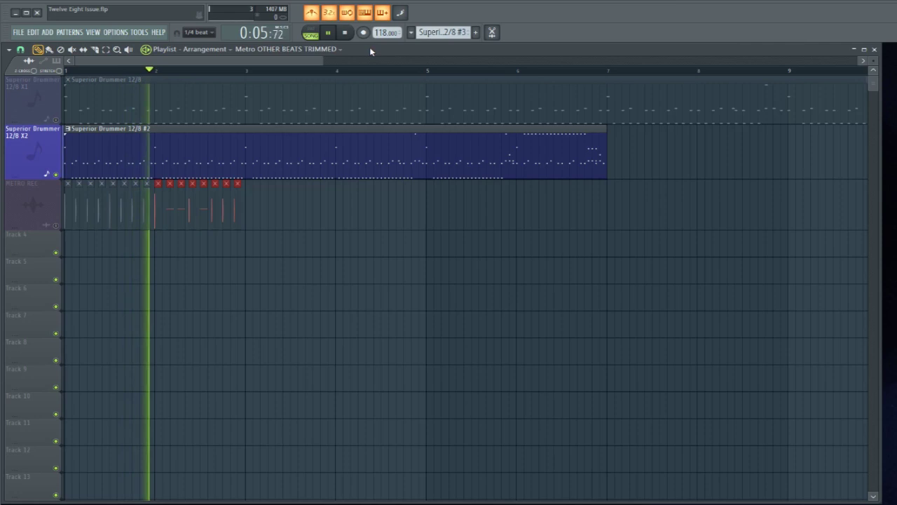
{"action": "key", "text": "space"}
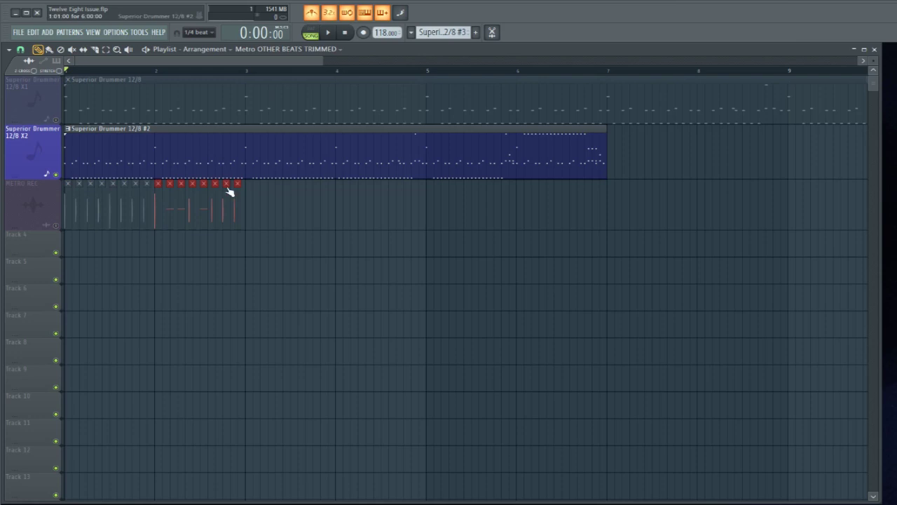
Select the METRO REC clips, switch the metronome off with Ctrl+M, and play the song
{"action": "left_click", "coordinate": [61, 223]}
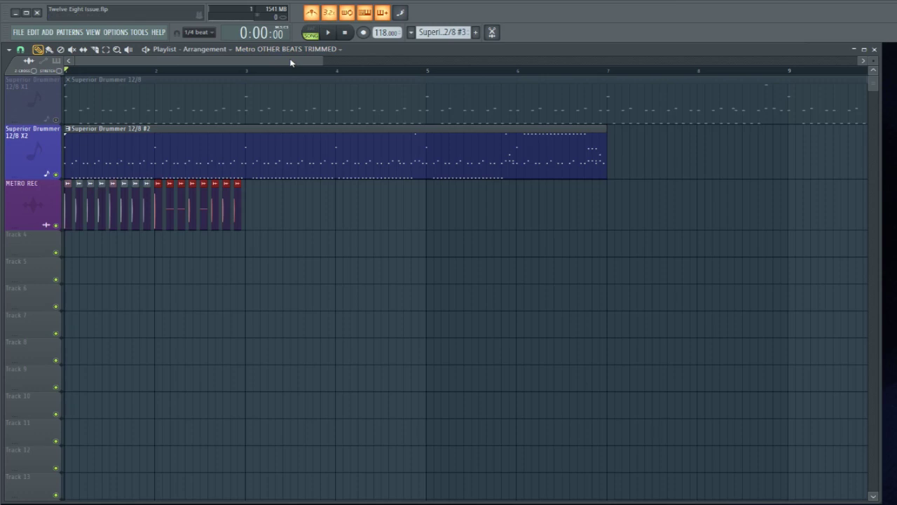
{"action": "key", "text": "ctrl+m"}
{"action": "key", "text": "space"}
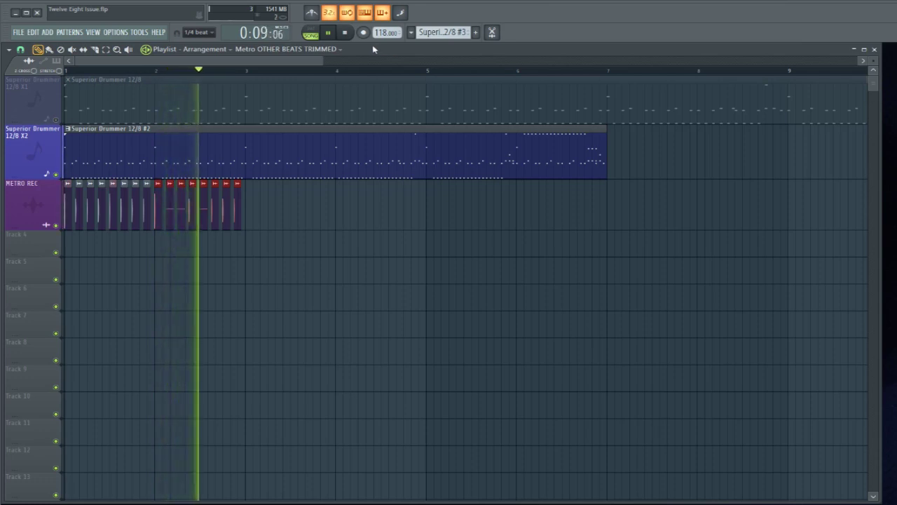
{"action": "key", "text": "space"}
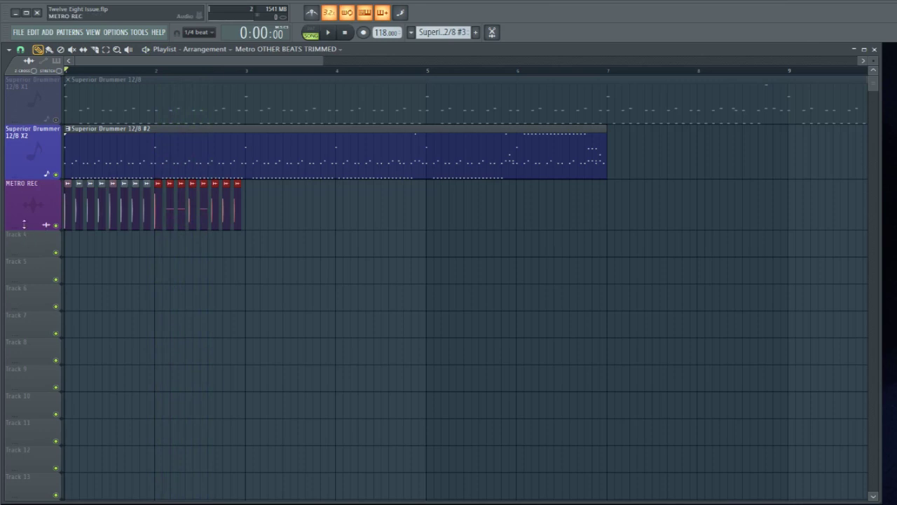
Zoom in on the METRO REC slices and resize the track row to check alignment
{"action": "scroll", "coordinate": [112, 211], "scroll_direction": "down", "scroll_amount": 2, "text": "ctrl"}
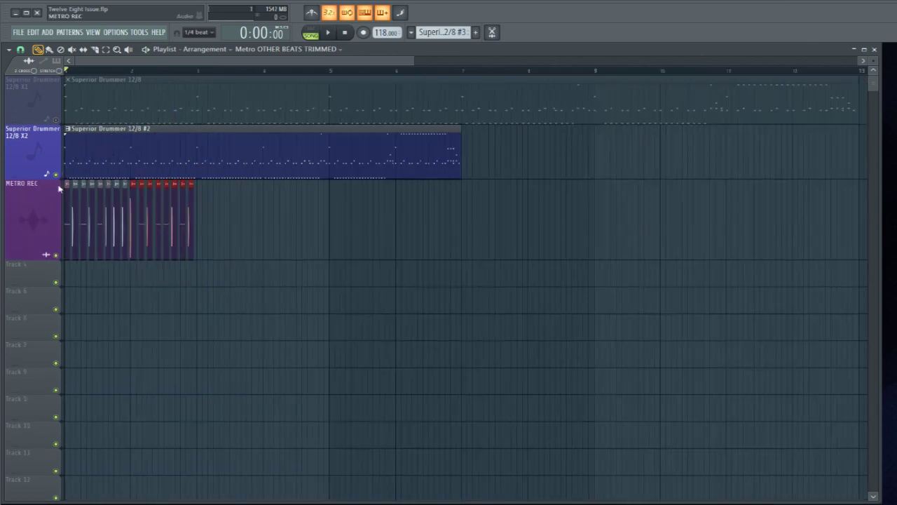
{"action": "scroll", "coordinate": [204, 287], "scroll_direction": "up", "scroll_amount": 5}
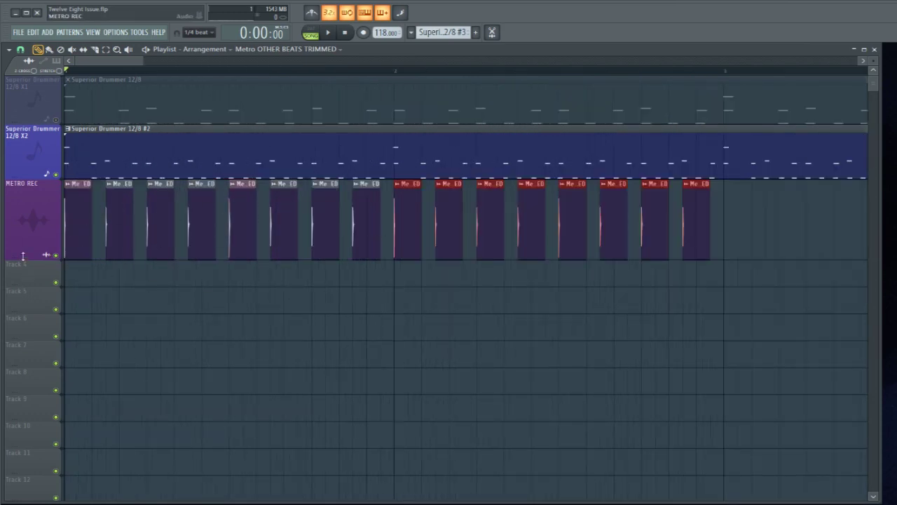
{"action": "left_click_drag", "start_coordinate": [28, 260], "coordinate": [28, 273]}
{"action": "scroll", "coordinate": [160, 290], "scroll_direction": "up", "scroll_amount": 2}
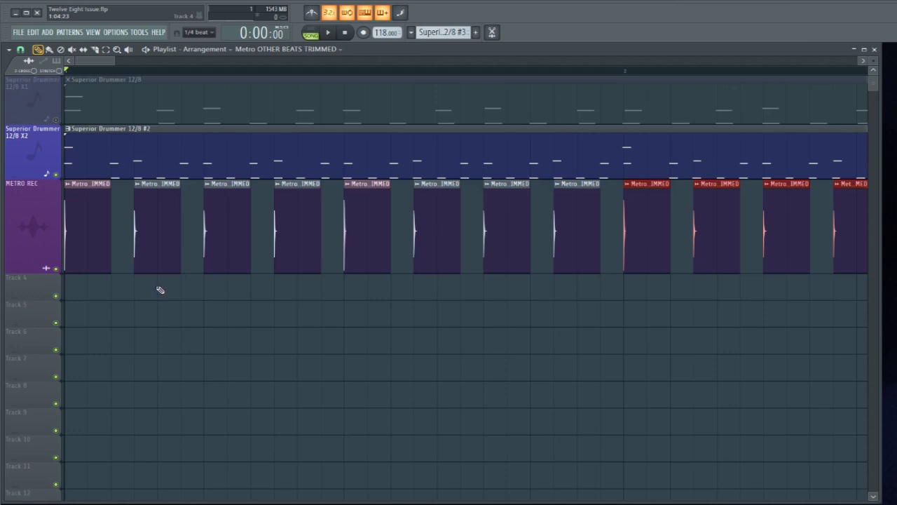
Change the playlist snap setting and set the playback position near the song start
{"action": "left_click", "coordinate": [20, 50]}
{"action": "left_click", "coordinate": [35, 176]}
{"action": "scroll", "coordinate": [97, 104], "scroll_direction": "down", "scroll_amount": 5}
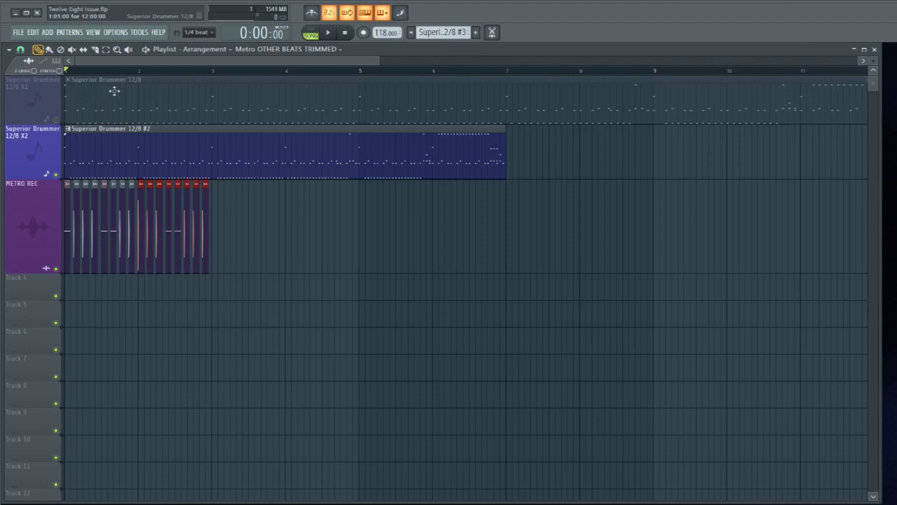
{"action": "left_click", "coordinate": [69, 71]}
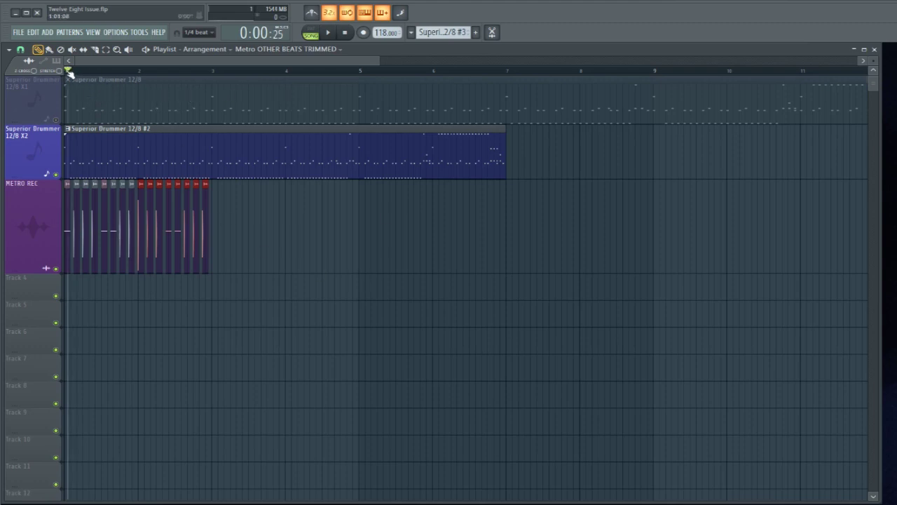
{"action": "left_click", "coordinate": [20, 49]}
{"action": "left_click", "coordinate": [35, 172]}
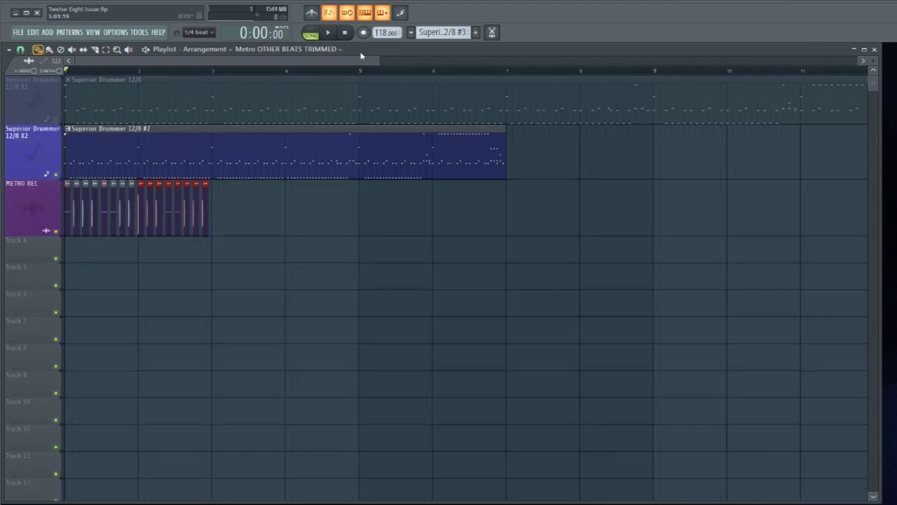